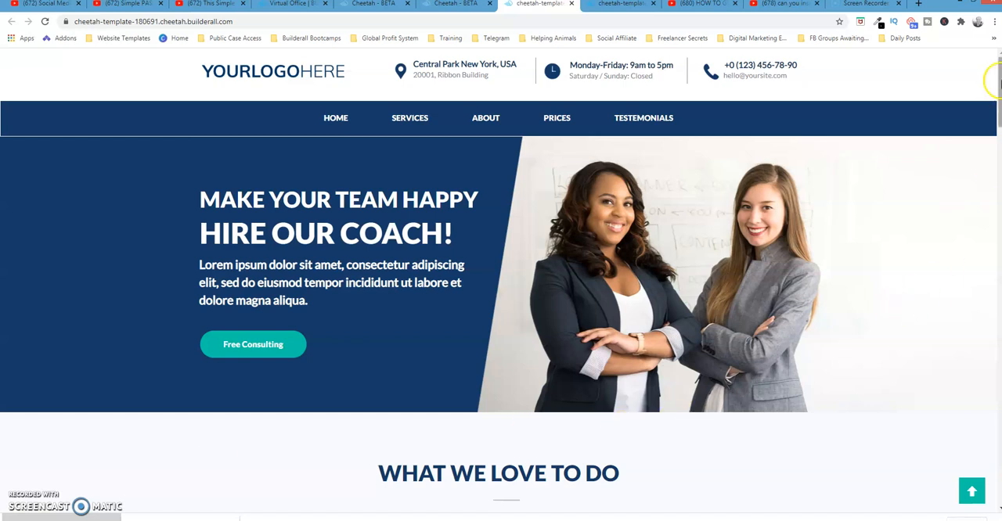
Review the coaching template's live page from the hero down to the Our Numbers section, reloading it to replay the line animation.
{"action": "left_click_drag", "start_coordinate": [999, 83], "coordinate": [999, 232]}
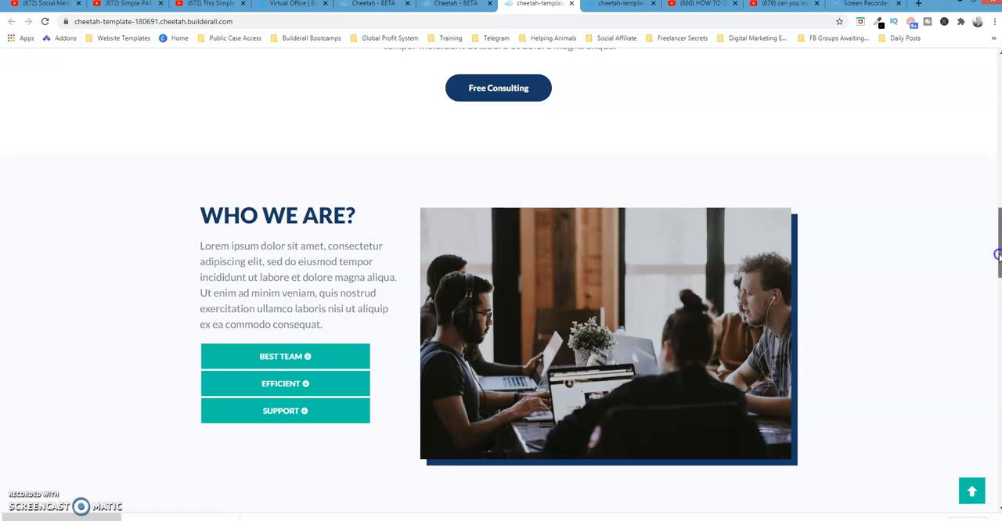
{"action": "left_click_drag", "start_coordinate": [998, 254], "coordinate": [998, 306]}
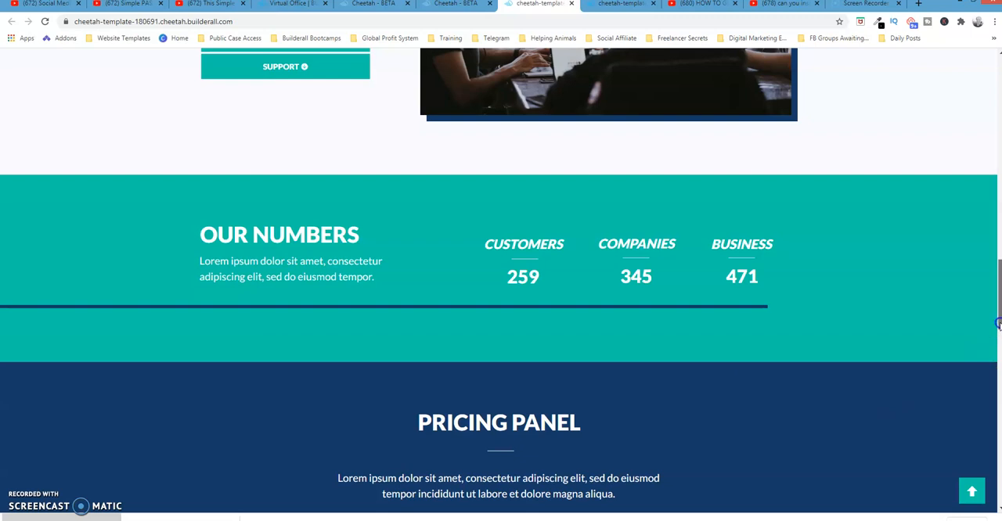
{"action": "left_click", "coordinate": [972, 505]}
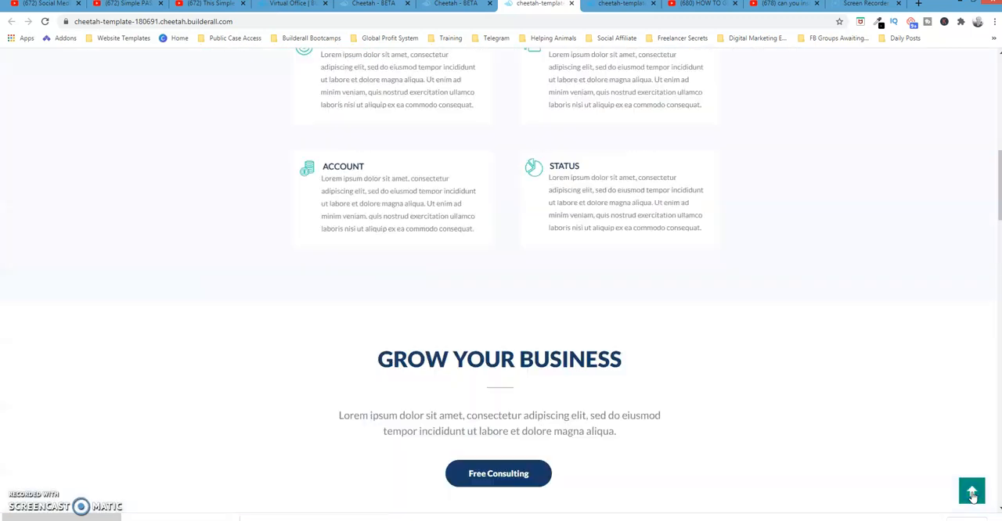
{"action": "left_click_drag", "start_coordinate": [991, 101], "coordinate": [995, 307]}
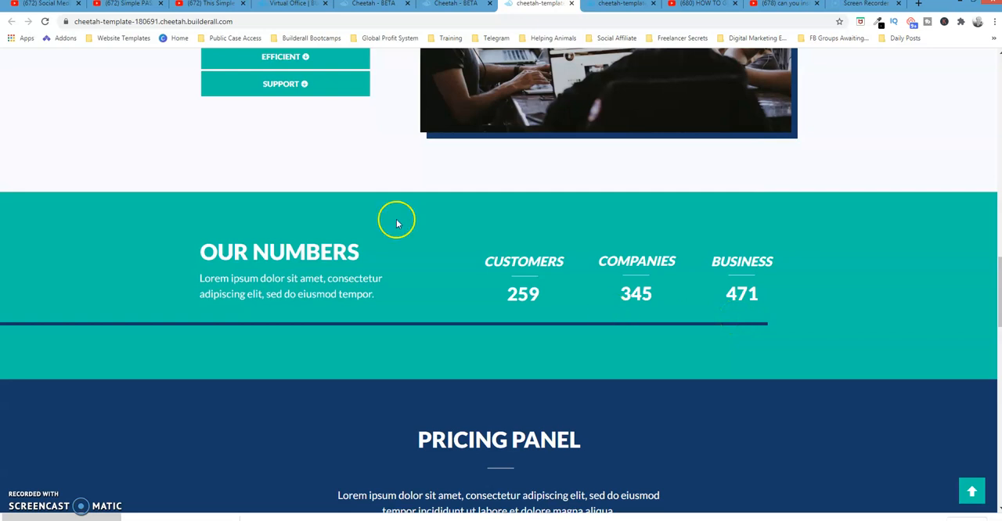
{"action": "left_click", "coordinate": [45, 21]}
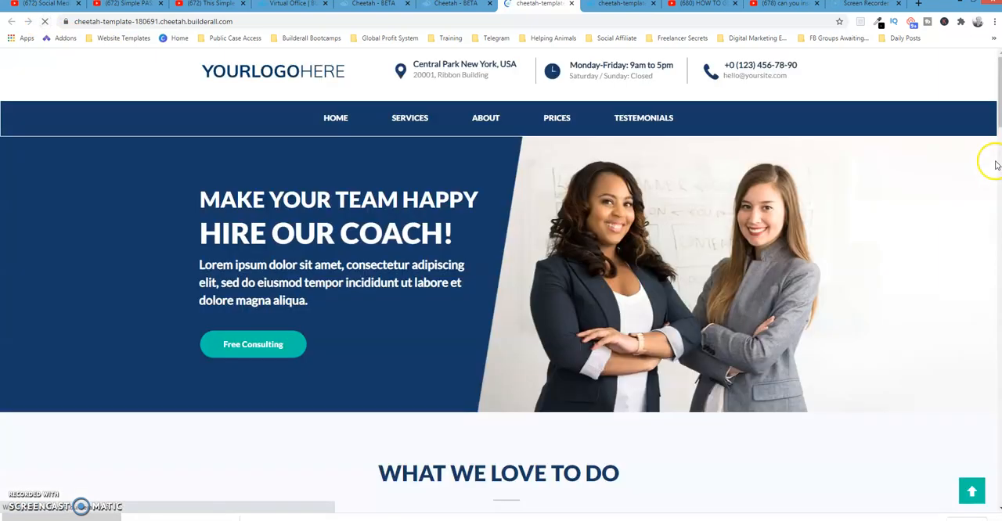
{"action": "left_click_drag", "start_coordinate": [997, 100], "coordinate": [990, 305]}
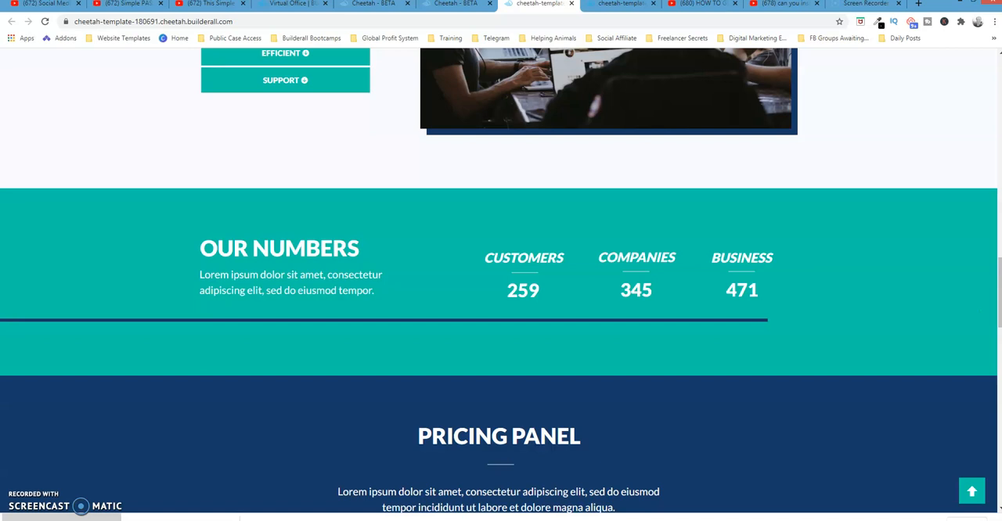
Switch to the Cheetah editor and open the settings of the image box in the Who We Are section.
{"action": "left_click", "coordinate": [465, 5]}
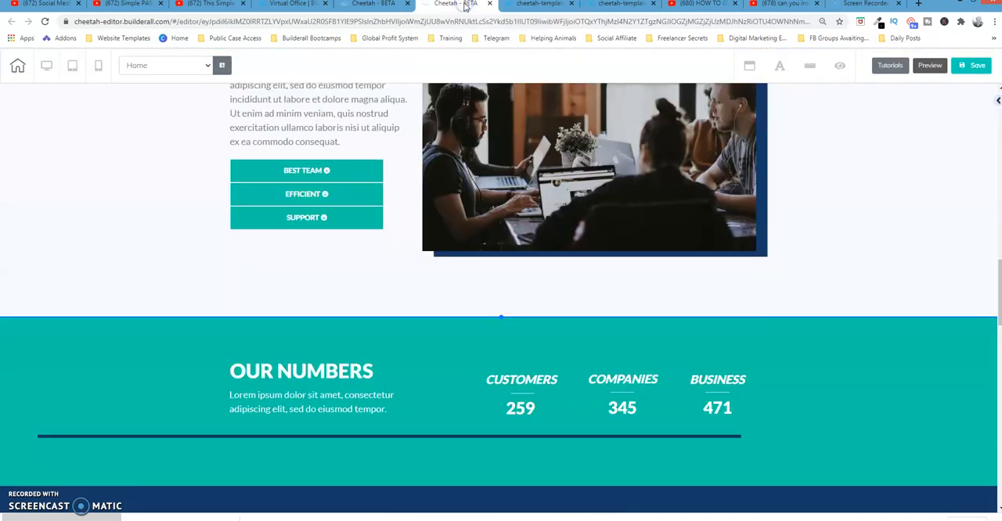
{"action": "left_click_drag", "start_coordinate": [997, 310], "coordinate": [992, 279]}
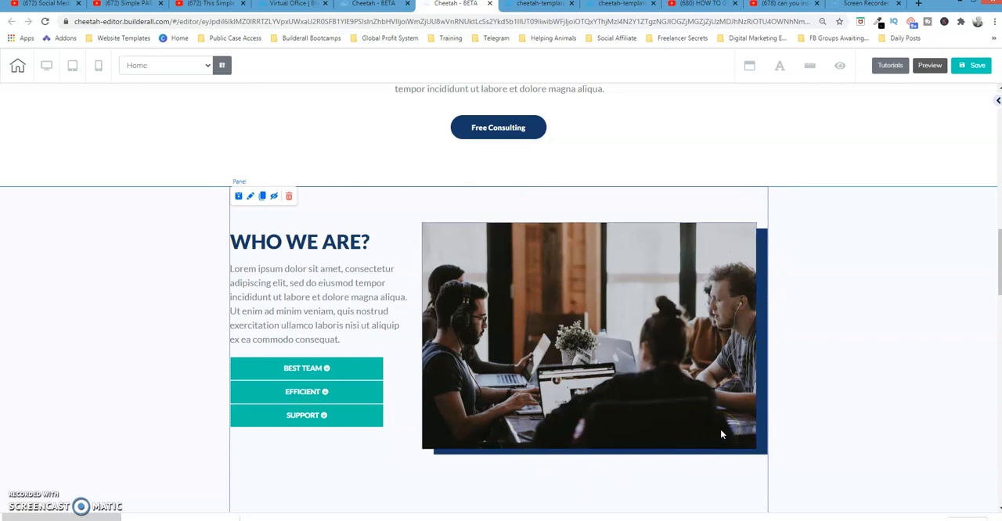
{"action": "left_click", "coordinate": [613, 246]}
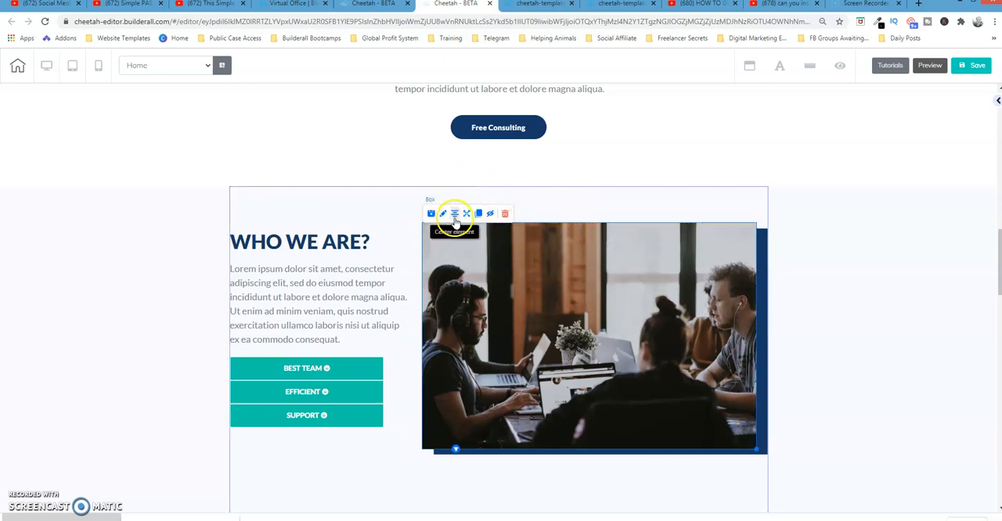
{"action": "left_click", "coordinate": [998, 100]}
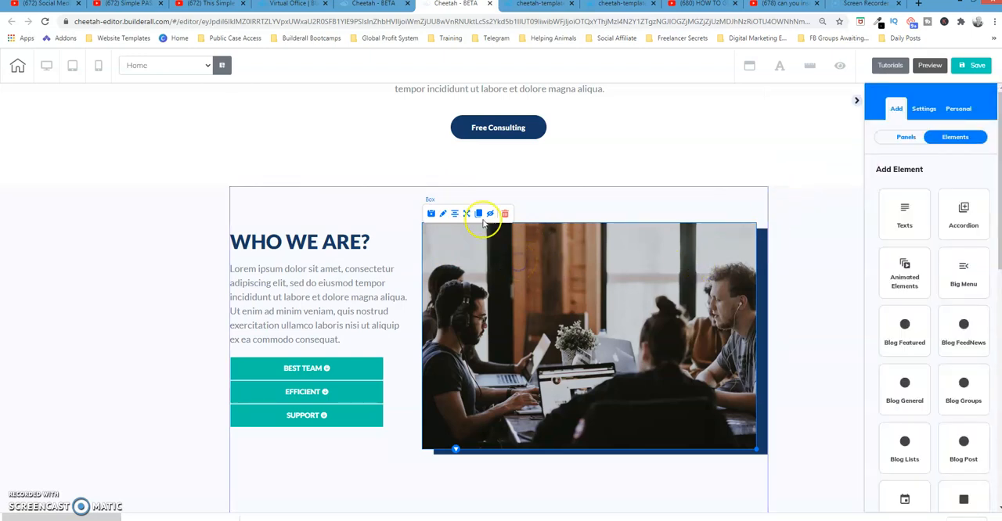
{"action": "left_click", "coordinate": [444, 214]}
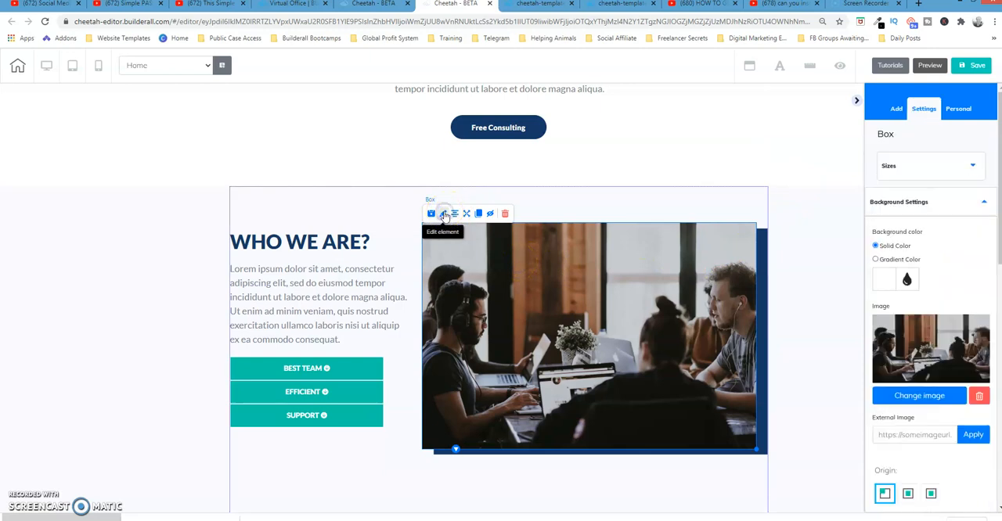
Check the image library available for replacing the box's background picture, leaving the current picture in place.
{"action": "left_click", "coordinate": [966, 210]}
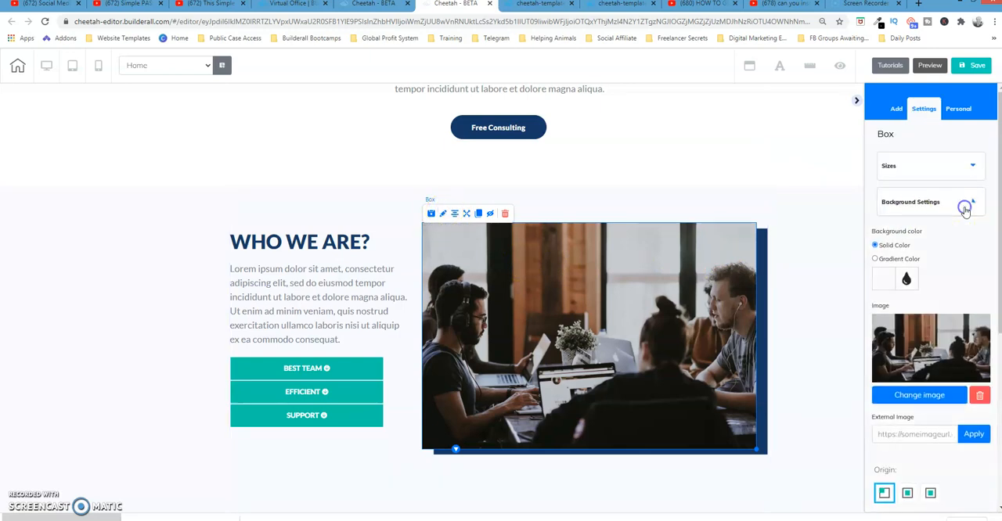
{"action": "left_click", "coordinate": [965, 207]}
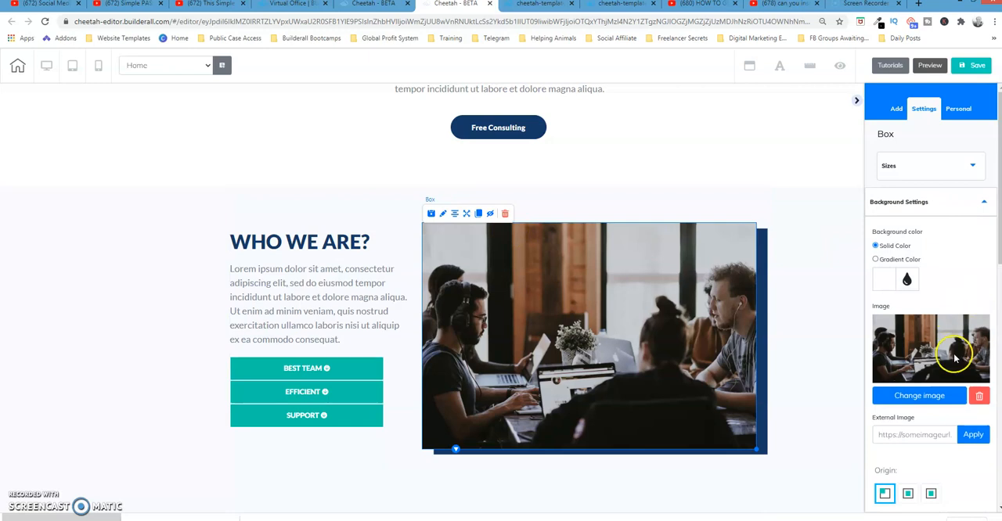
{"action": "left_click", "coordinate": [936, 397]}
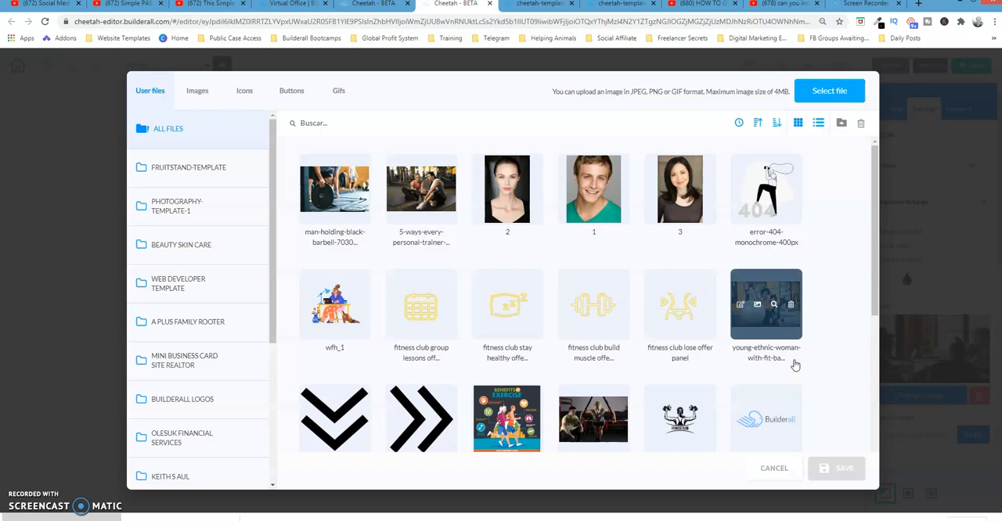
{"action": "left_click", "coordinate": [775, 470]}
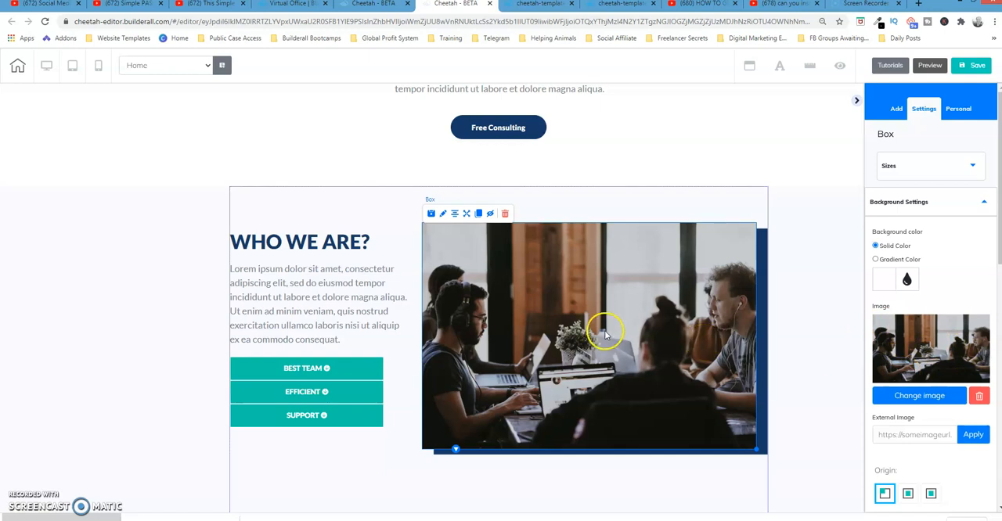
Reduce the image box's horizontal and vertical shadow offsets so a narrower shadow remains along its right and bottom edges.
{"action": "left_click", "coordinate": [969, 206]}
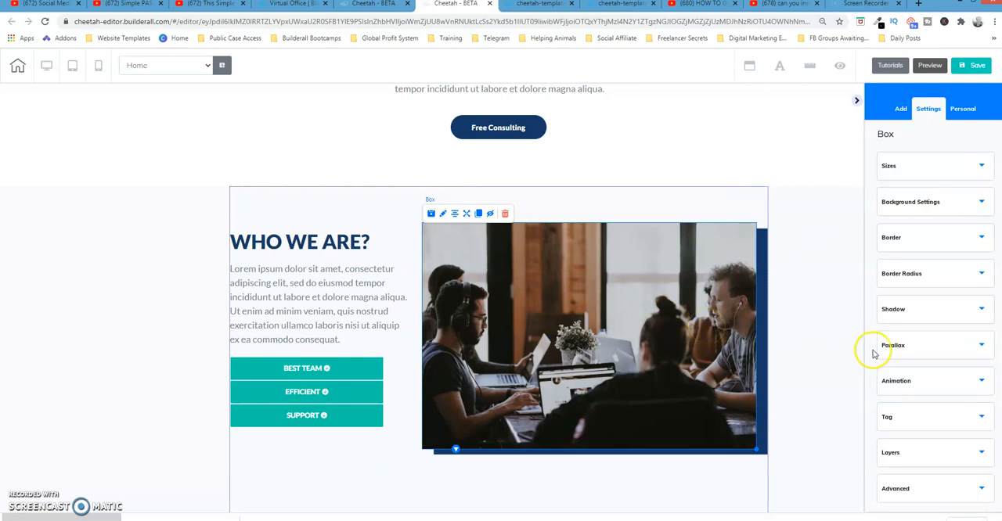
{"action": "left_click", "coordinate": [960, 312]}
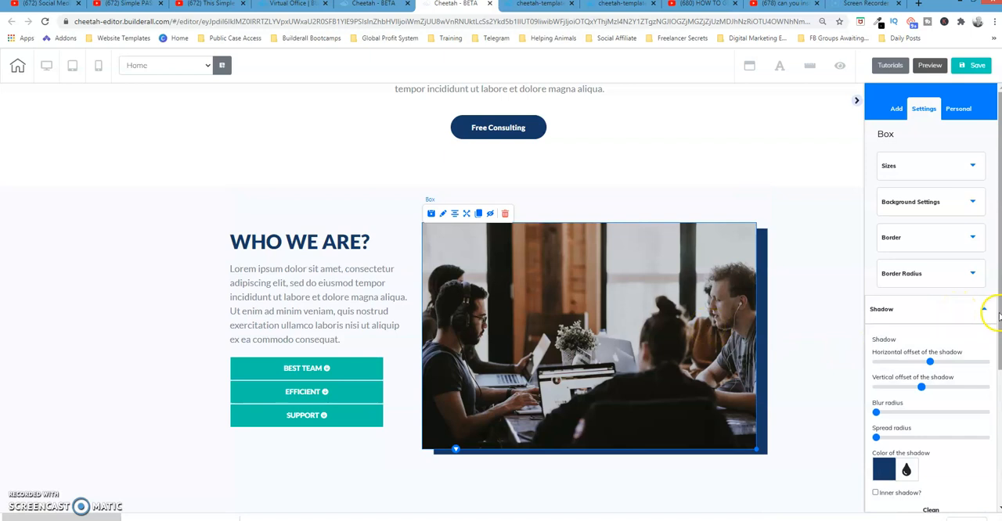
{"action": "left_click_drag", "start_coordinate": [994, 314], "coordinate": [998, 390]}
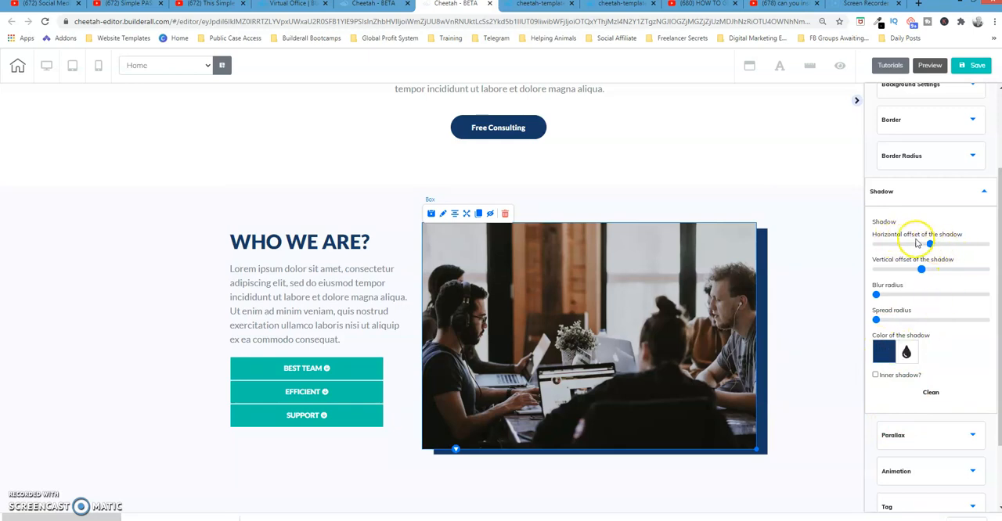
{"action": "left_click_drag", "start_coordinate": [930, 244], "coordinate": [900, 248]}
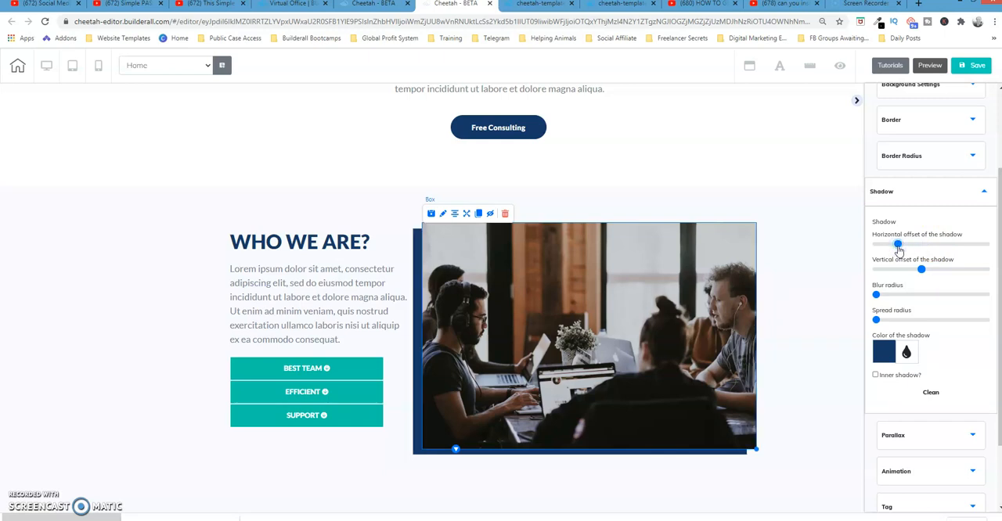
{"action": "left_click_drag", "start_coordinate": [899, 247], "coordinate": [922, 245]}
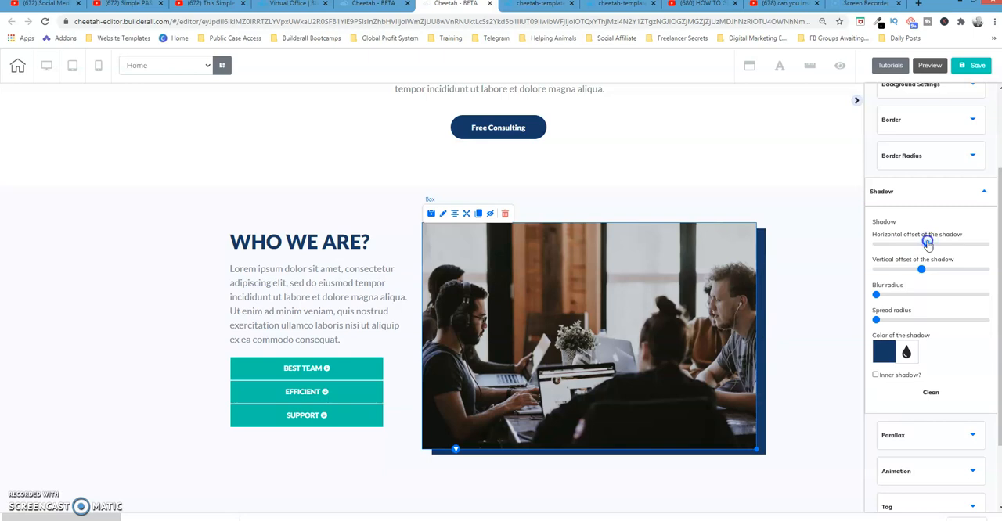
{"action": "left_click_drag", "start_coordinate": [928, 245], "coordinate": [922, 243]}
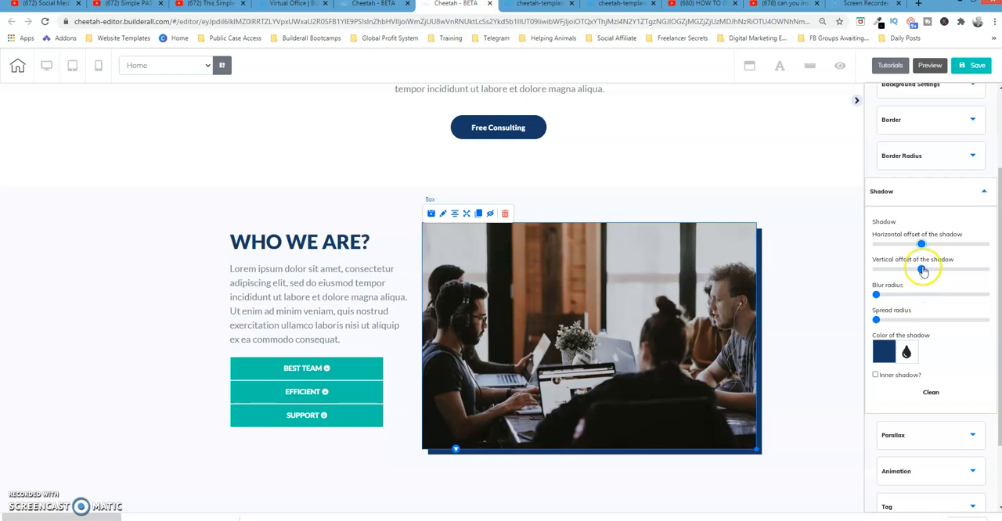
{"action": "mouse_move", "coordinate": [923, 270]}
{"action": "left_mouse_down"}
{"action": "mouse_move", "coordinate": [904, 272]}
{"action": "mouse_move", "coordinate": [945, 269]}
{"action": "mouse_move", "coordinate": [909, 274]}
{"action": "mouse_move", "coordinate": [920, 271]}
{"action": "left_mouse_up"}
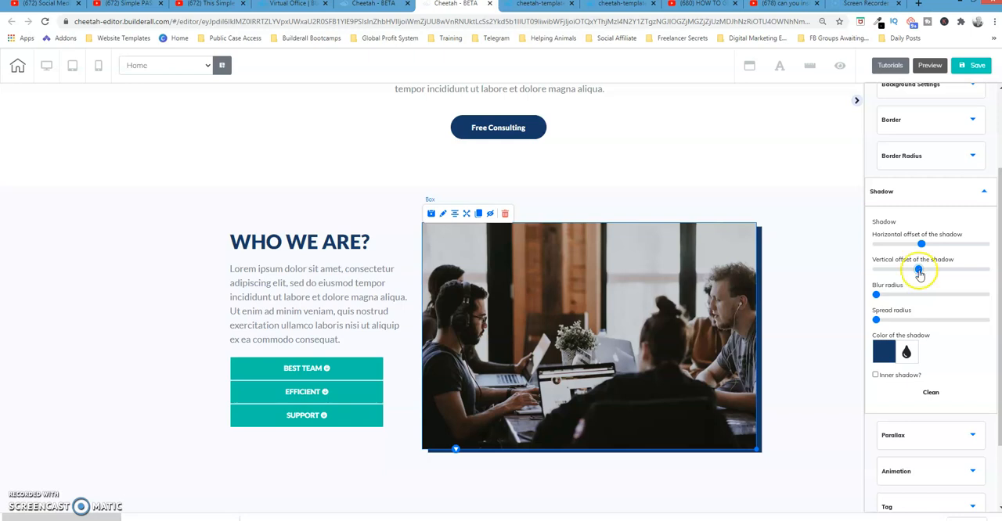
{"action": "left_click", "coordinate": [857, 101]}
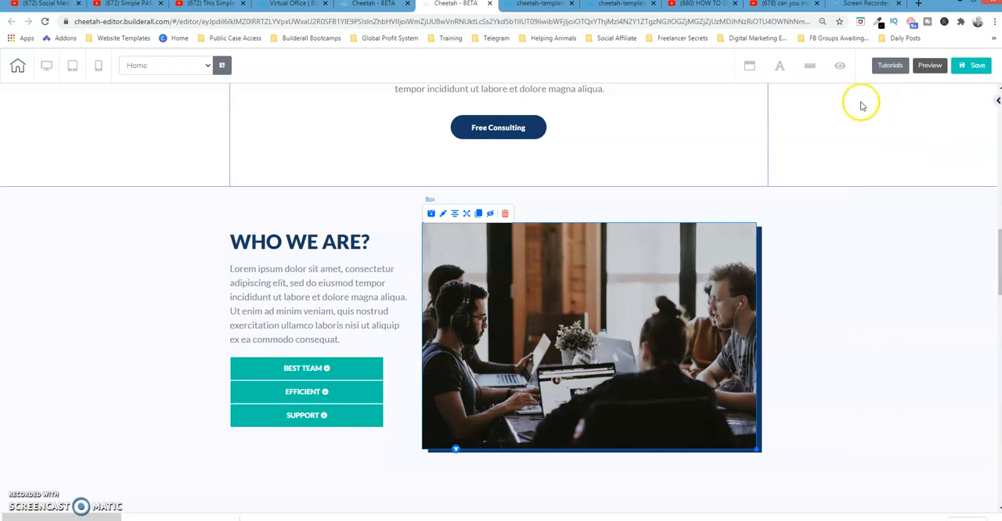
Make the dark blue line box beneath the Our Numbers text slightly longer and thicker.
{"action": "left_click_drag", "start_coordinate": [997, 258], "coordinate": [998, 309]}
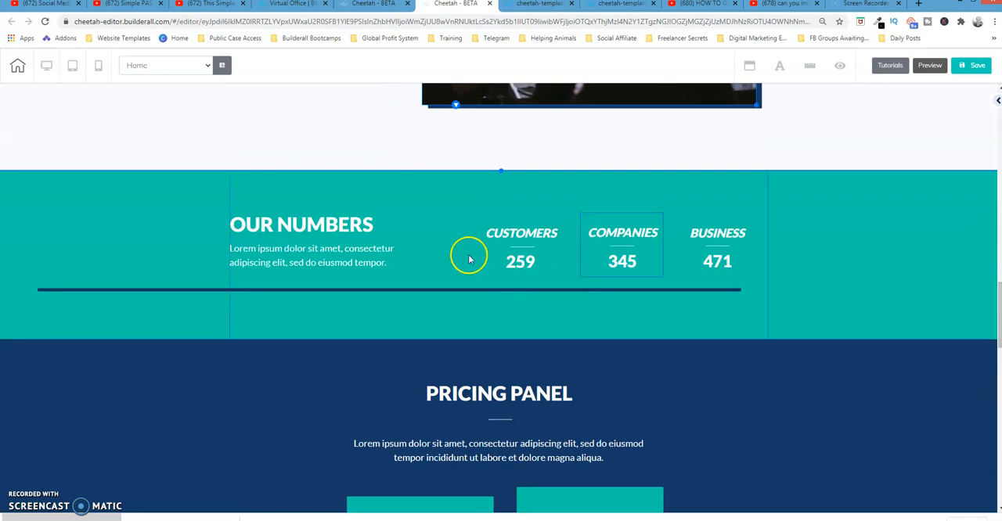
{"action": "left_click", "coordinate": [344, 291]}
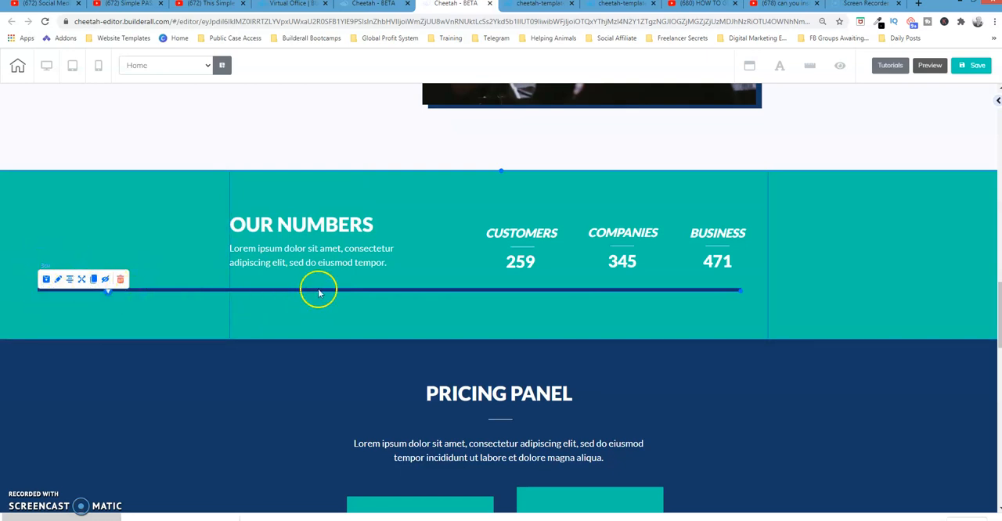
{"action": "mouse_move", "coordinate": [739, 291]}
{"action": "left_mouse_down"}
{"action": "mouse_move", "coordinate": [762, 322]}
{"action": "mouse_move", "coordinate": [742, 292]}
{"action": "left_mouse_up"}
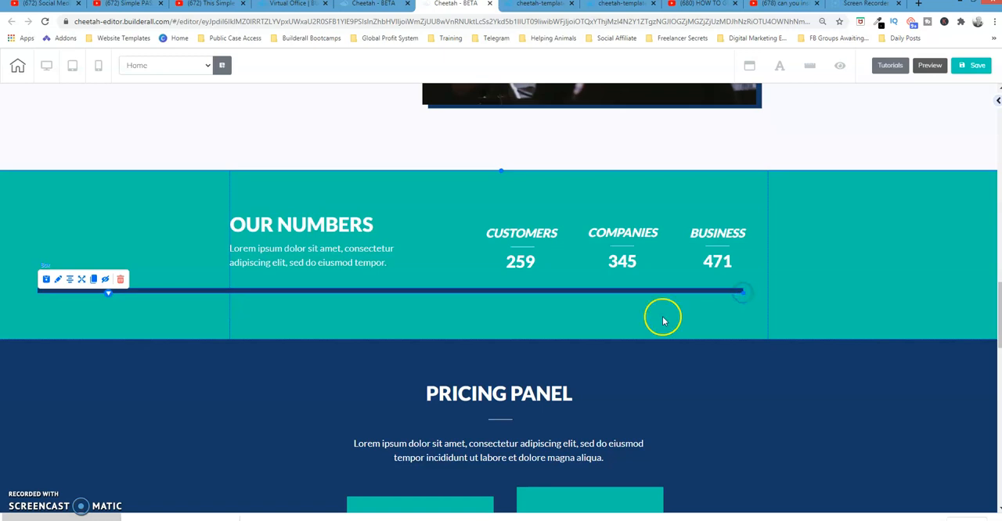
Choose fadeInLeft as the effect of the line box's When Visible animation.
{"action": "left_click", "coordinate": [994, 102]}
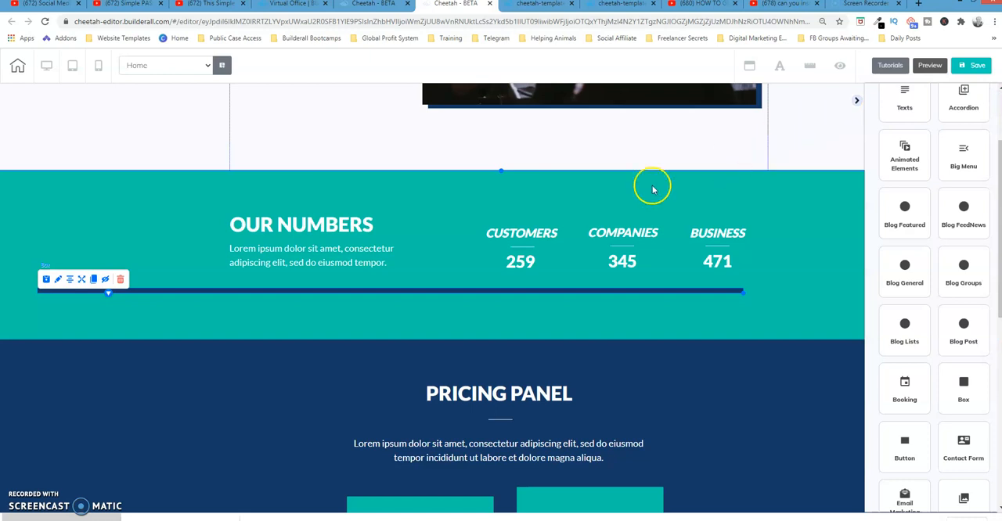
{"action": "left_click", "coordinate": [58, 279]}
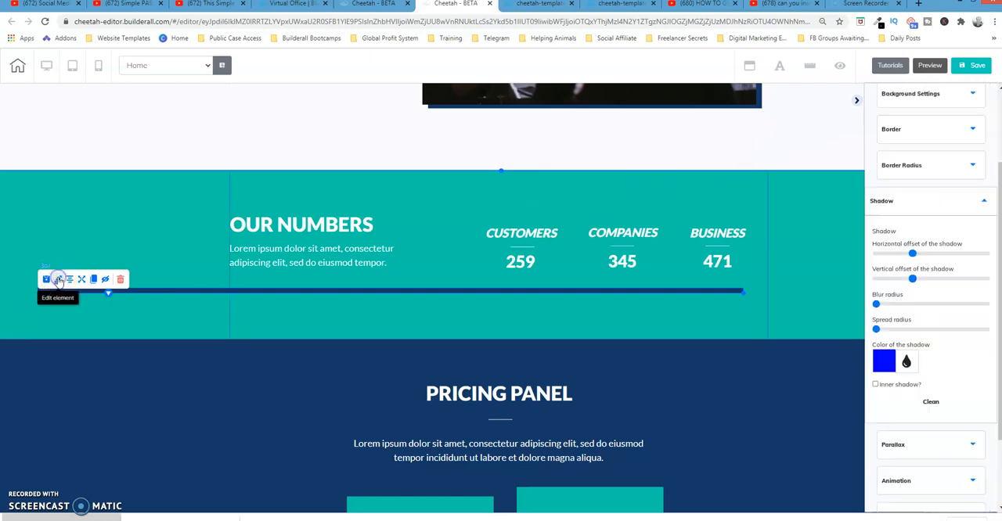
{"action": "left_click", "coordinate": [965, 199]}
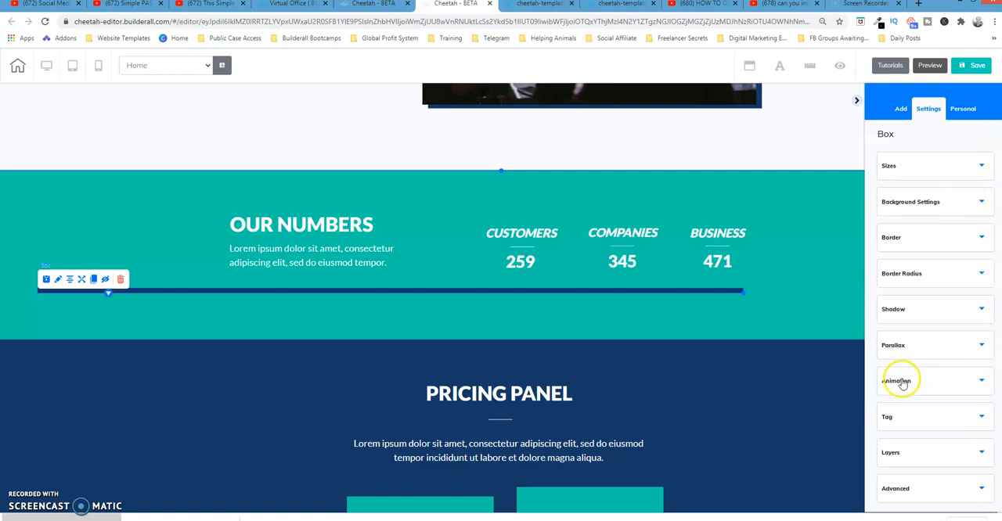
{"action": "left_click", "coordinate": [979, 382]}
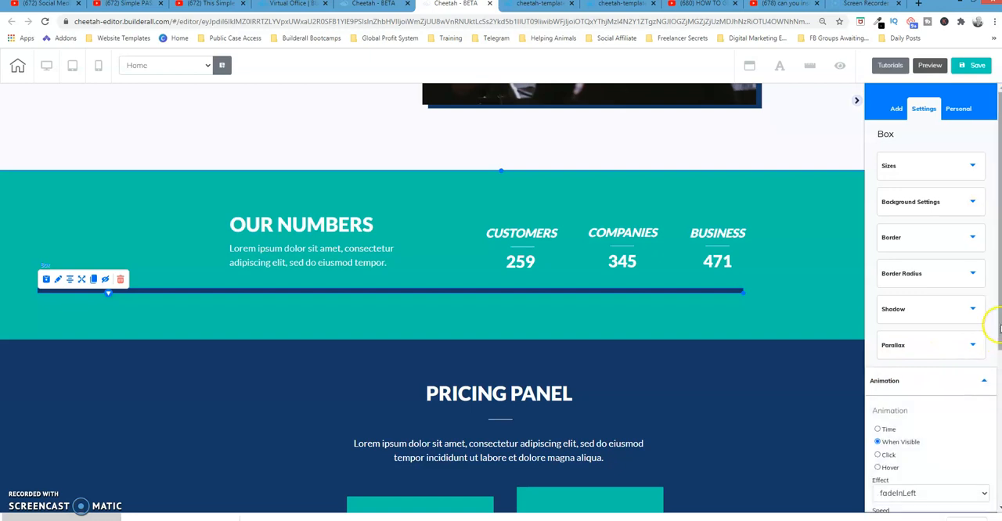
{"action": "scroll", "coordinate": [992, 320], "scroll_direction": "down", "scroll_amount": 2}
{"action": "scroll", "coordinate": [966, 376], "scroll_direction": "down", "scroll_amount": 1}
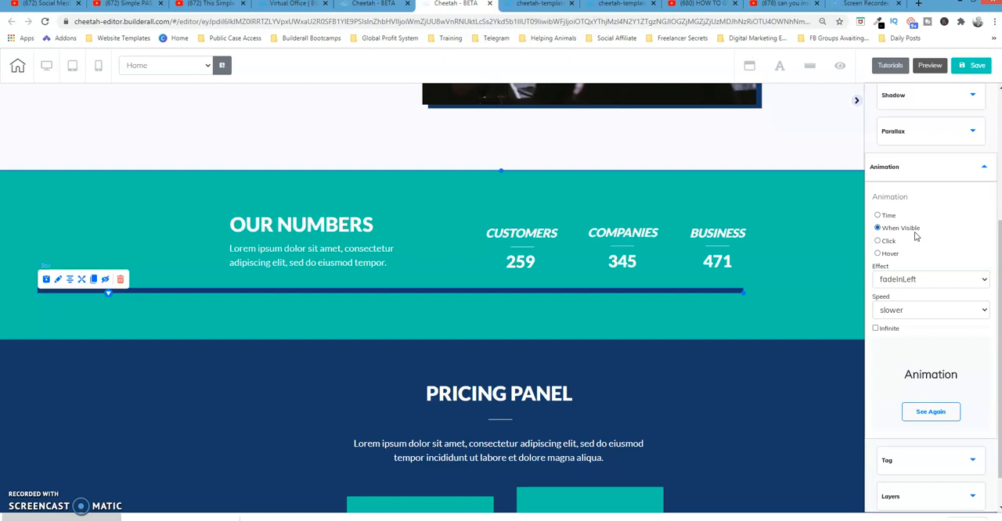
{"action": "left_click", "coordinate": [911, 283]}
{"action": "scroll", "coordinate": [908, 276], "scroll_direction": "down", "scroll_amount": 1}
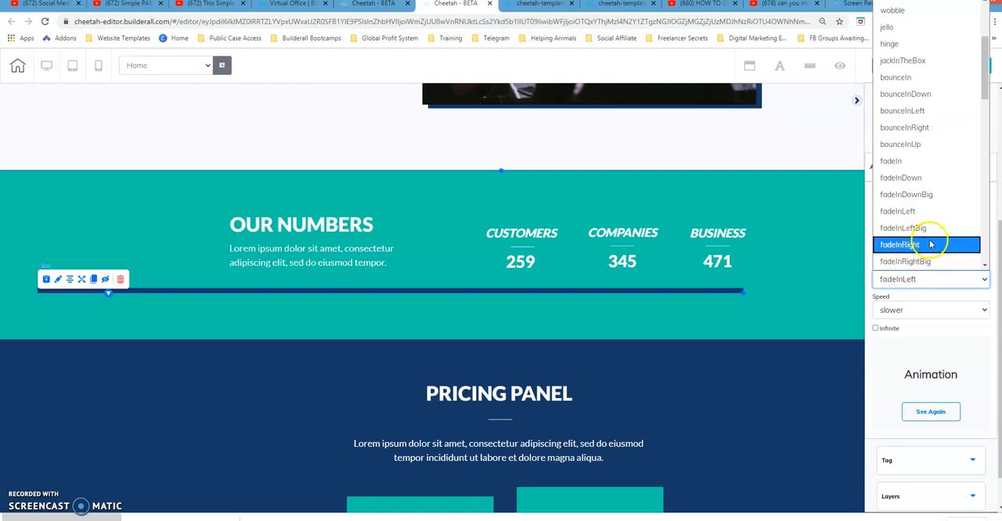
{"action": "left_click", "coordinate": [913, 211]}
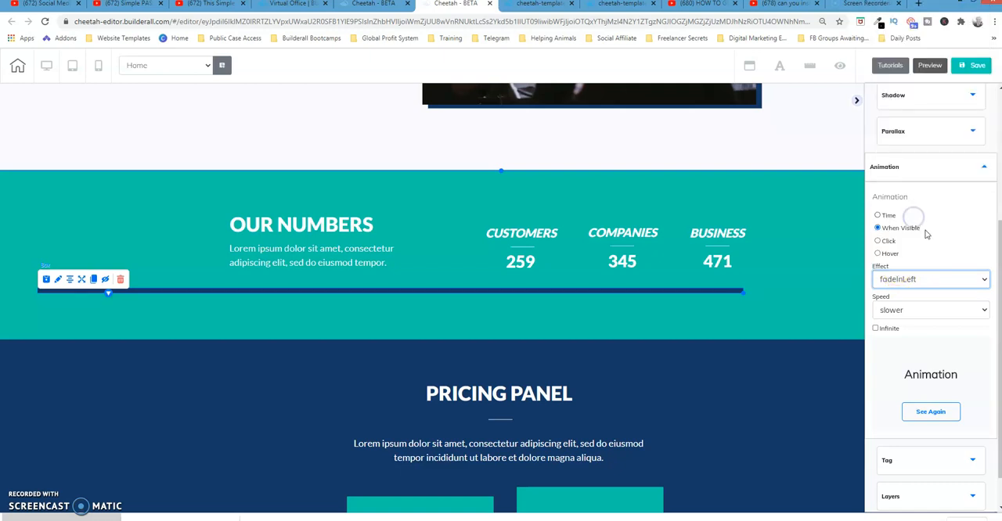
Set the line box's animation speed to slower.
{"action": "left_click", "coordinate": [909, 311]}
{"action": "left_click", "coordinate": [980, 310]}
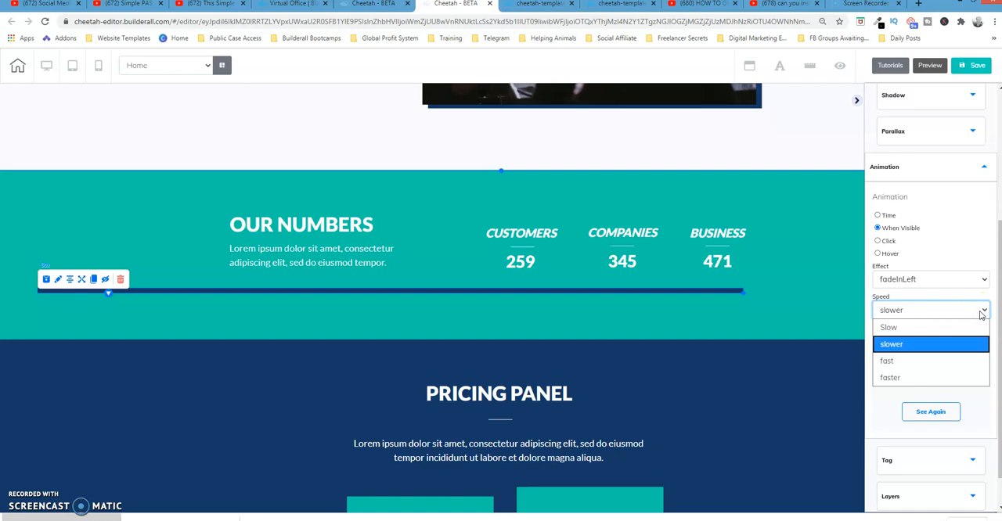
{"action": "left_click", "coordinate": [928, 348]}
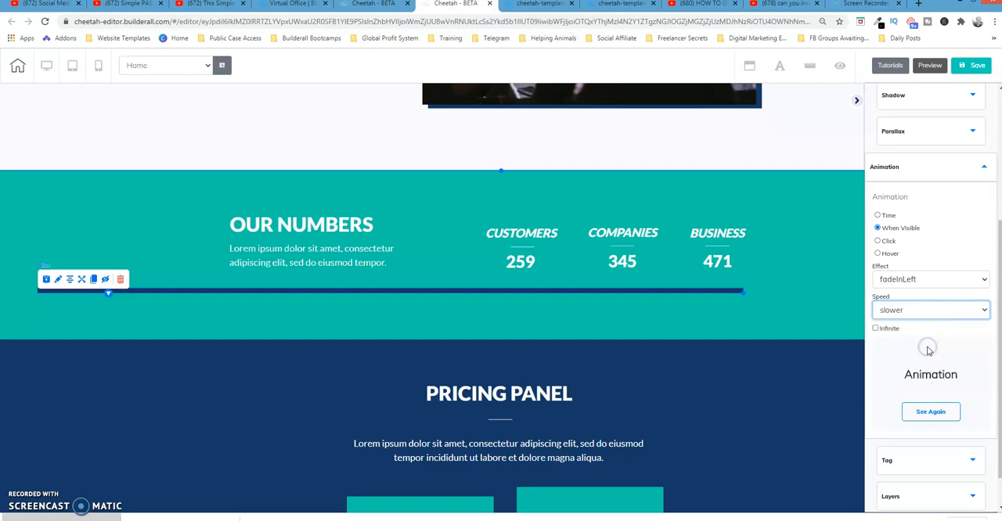
Replay the line box's animation preview, and select the Our Numbers panel instead of the line box.
{"action": "left_click", "coordinate": [931, 413]}
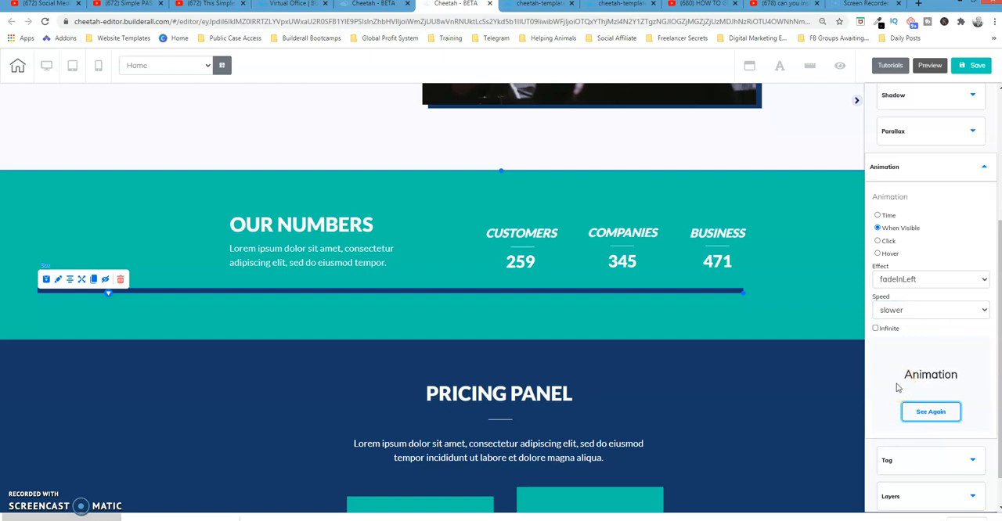
{"action": "left_click", "coordinate": [331, 310]}
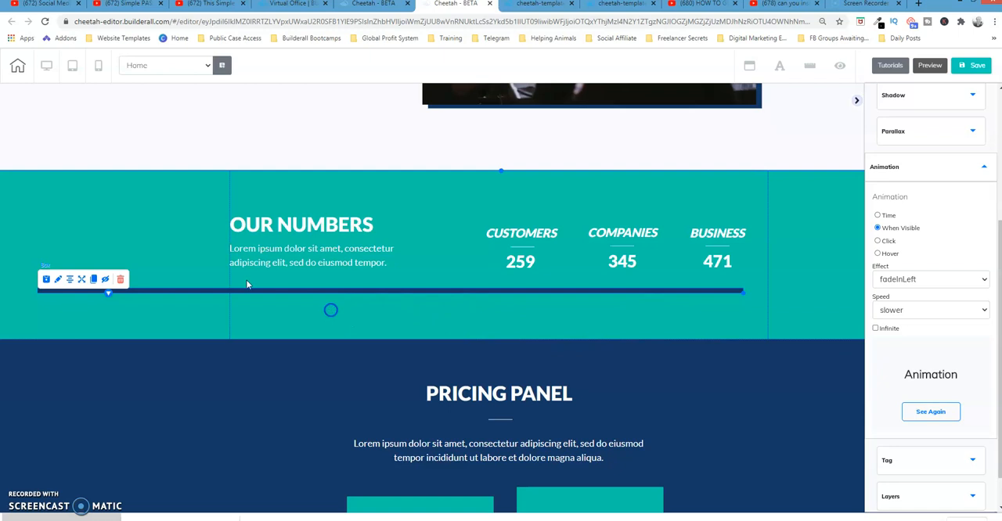
{"action": "left_click", "coordinate": [205, 302]}
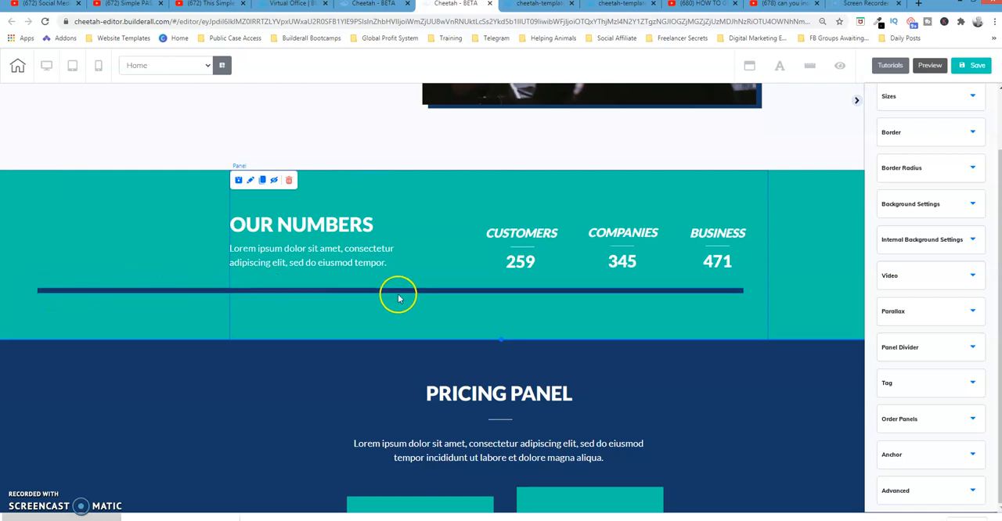
Reload the published cheetah-template-180691 page and watch the line's animation in the Our Numbers section.
{"action": "left_click", "coordinate": [548, 4]}
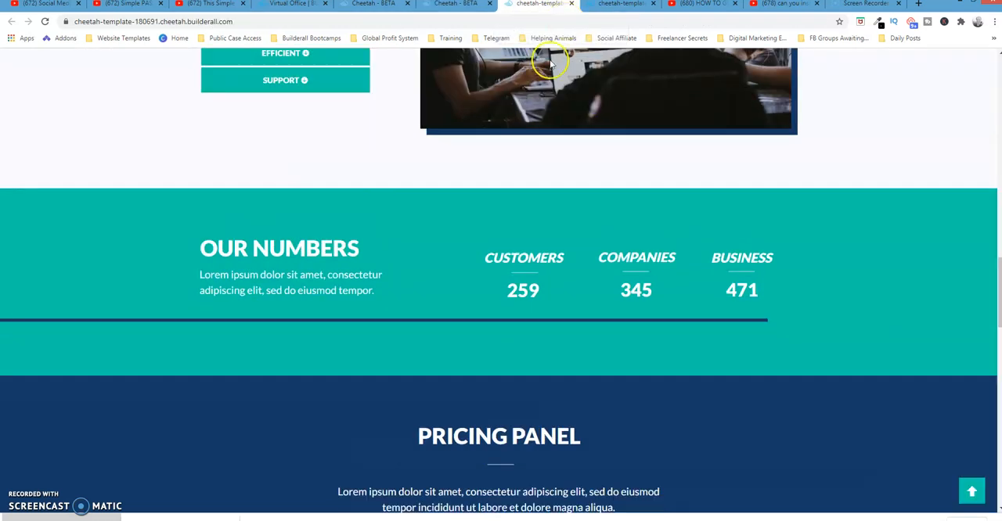
{"action": "left_click", "coordinate": [45, 22]}
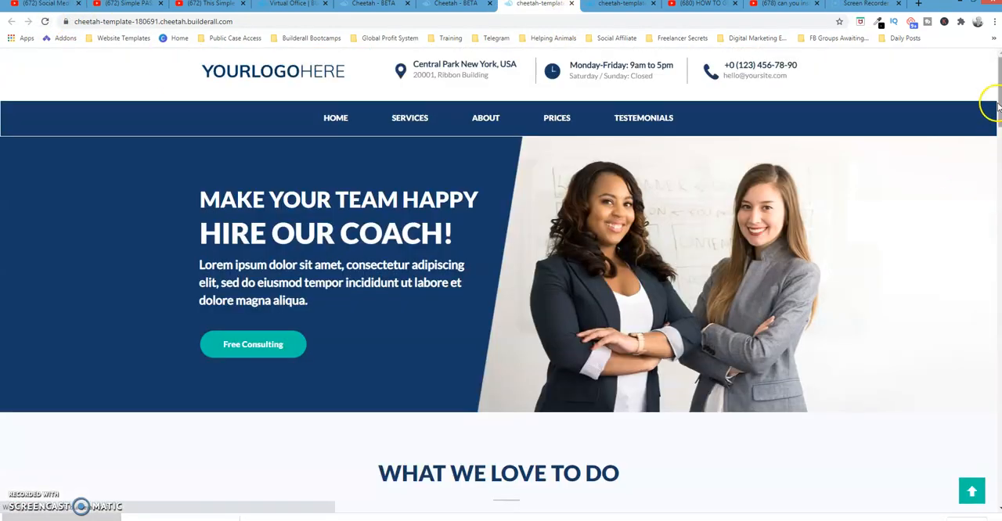
{"action": "left_click_drag", "start_coordinate": [1000, 103], "coordinate": [1000, 298]}
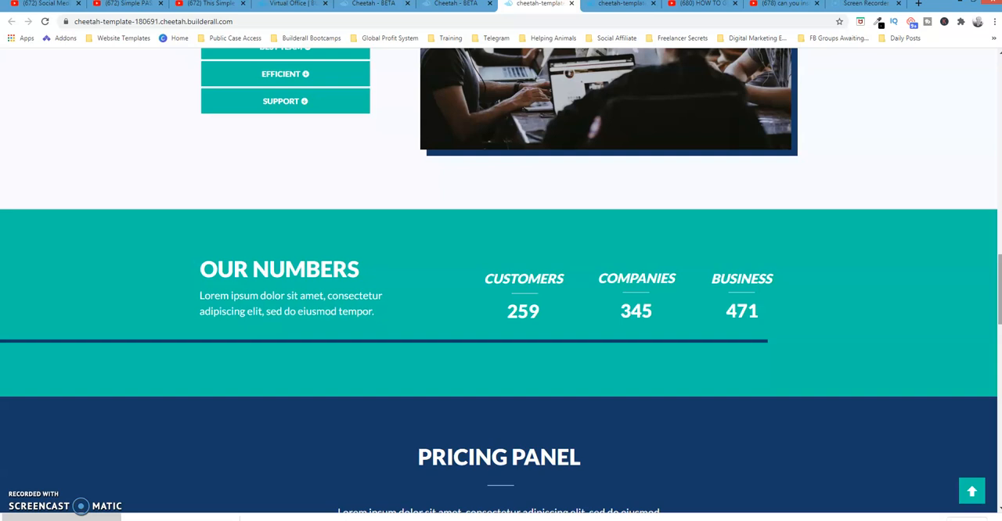
{"action": "mouse_move", "coordinate": [985, 277]}
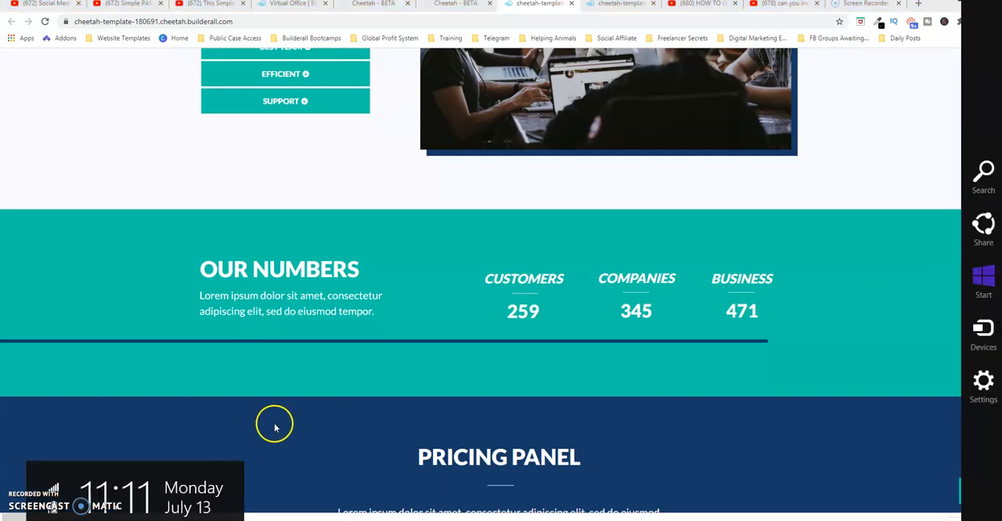